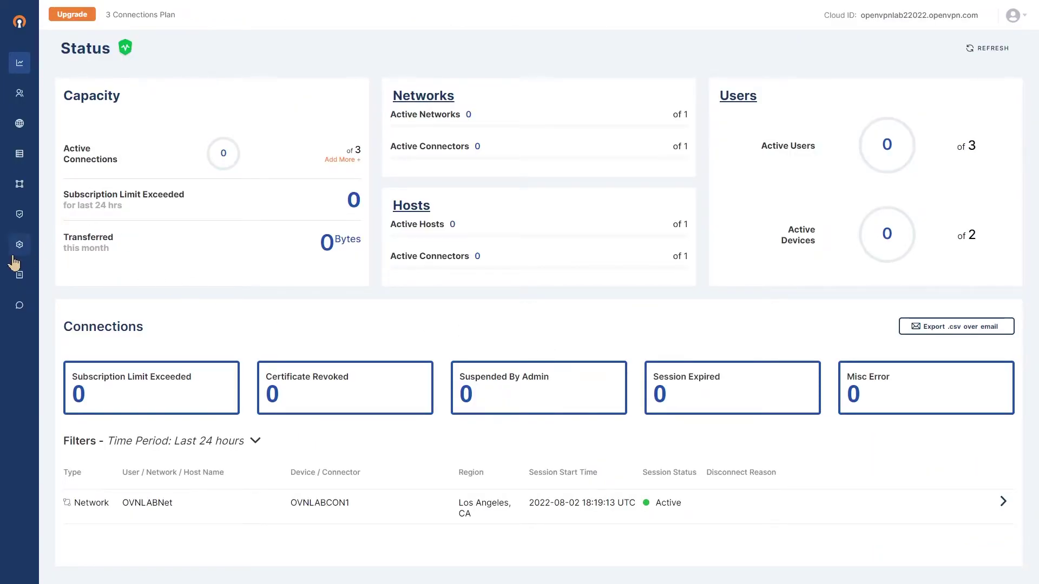
Step: Open User Authentication settings, make them editable, and start configuring SAML to view the service-provider details
mouse_move(20, 246)
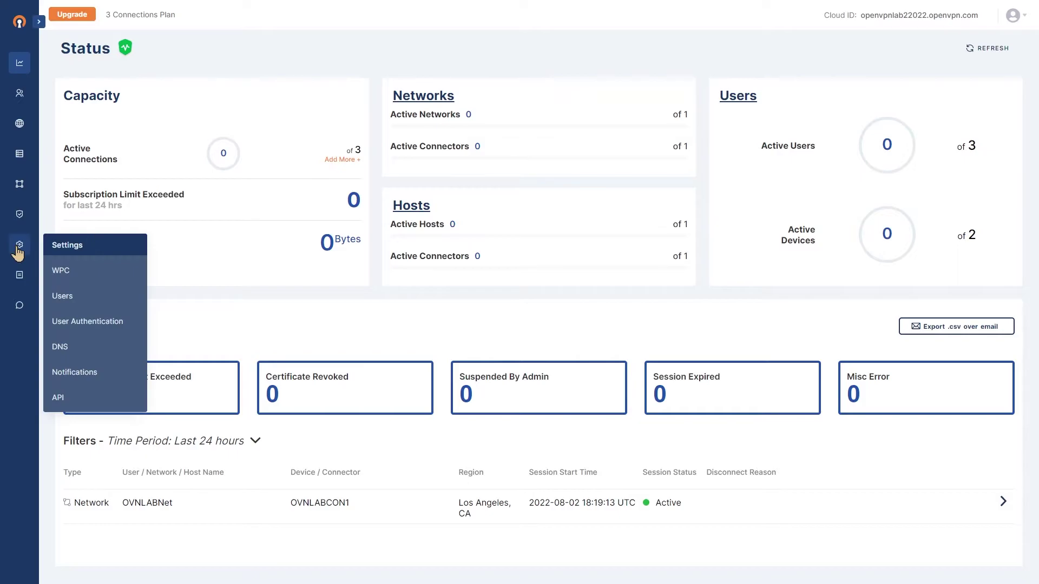
click(96, 325)
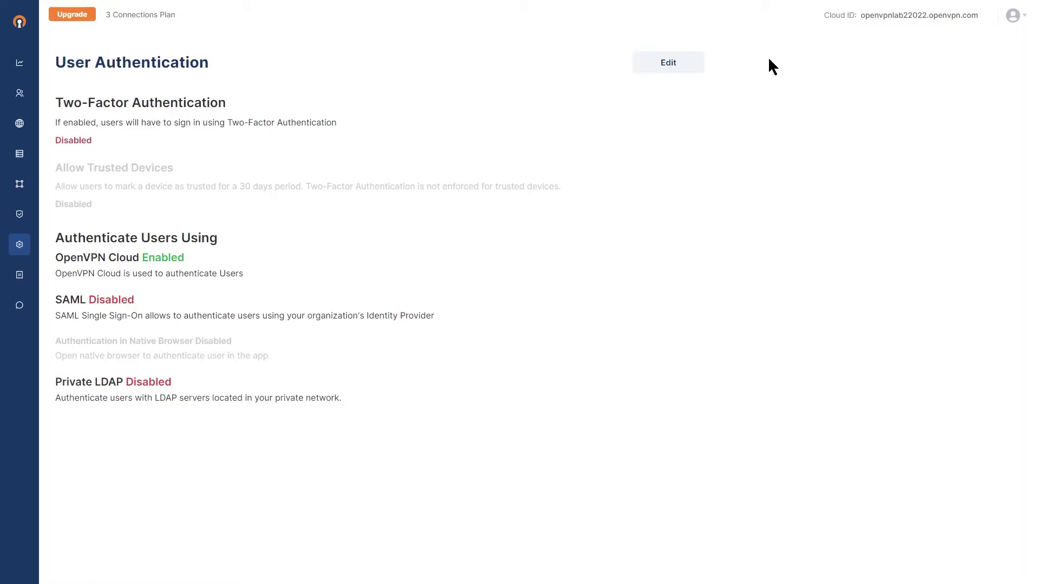
click(680, 70)
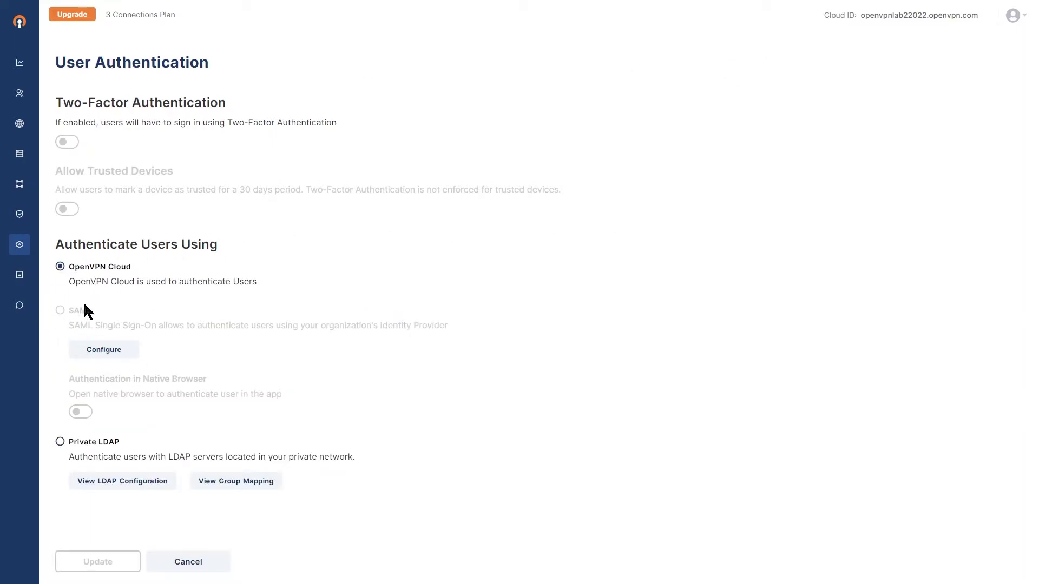
click(106, 351)
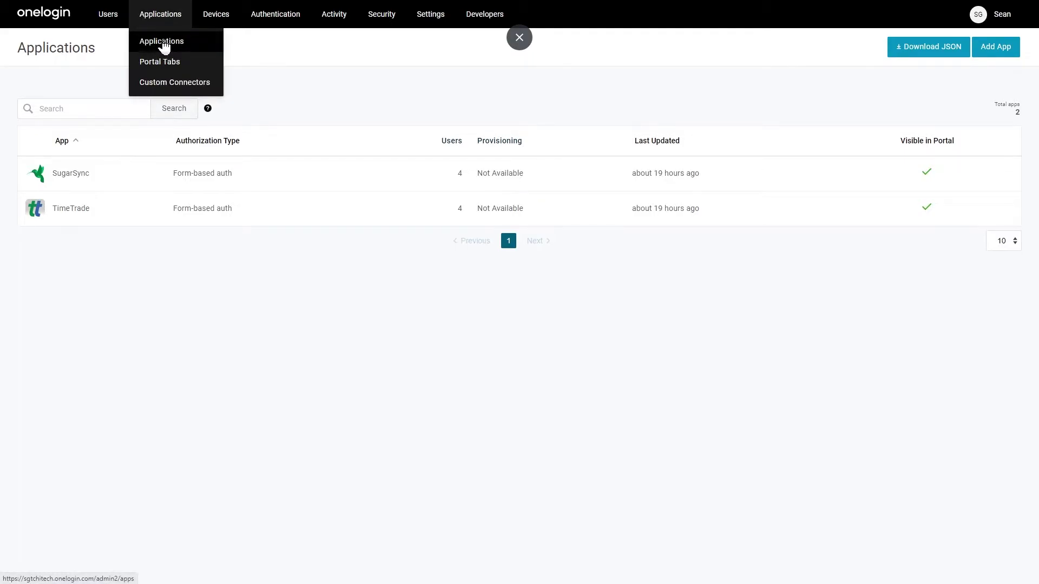
Step: Search the OneLogin app catalogue for 'openvpn' and choose the OpenVPN Cloud (SAML2.0) connector
click(996, 52)
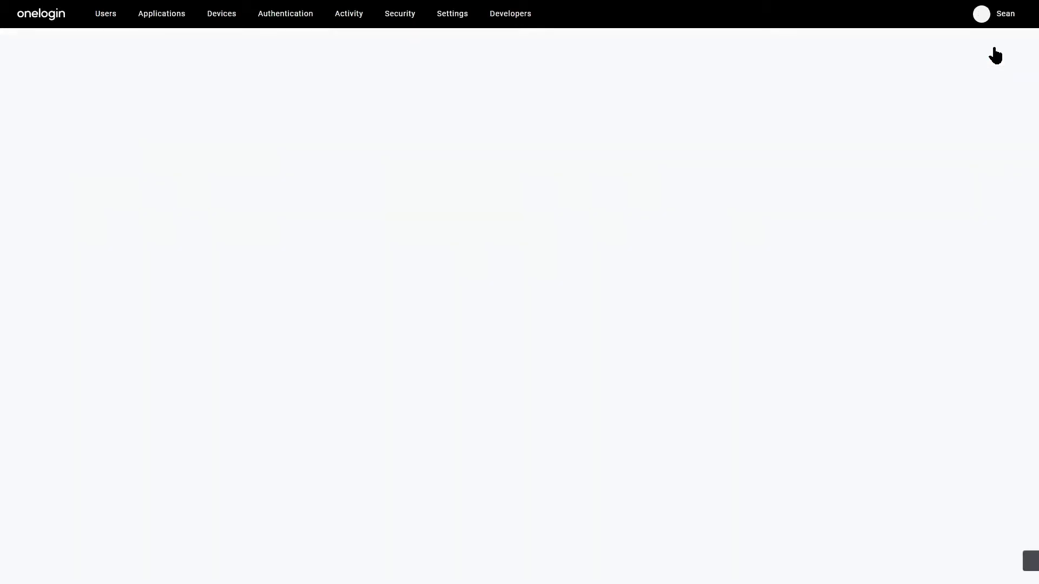
click(83, 91)
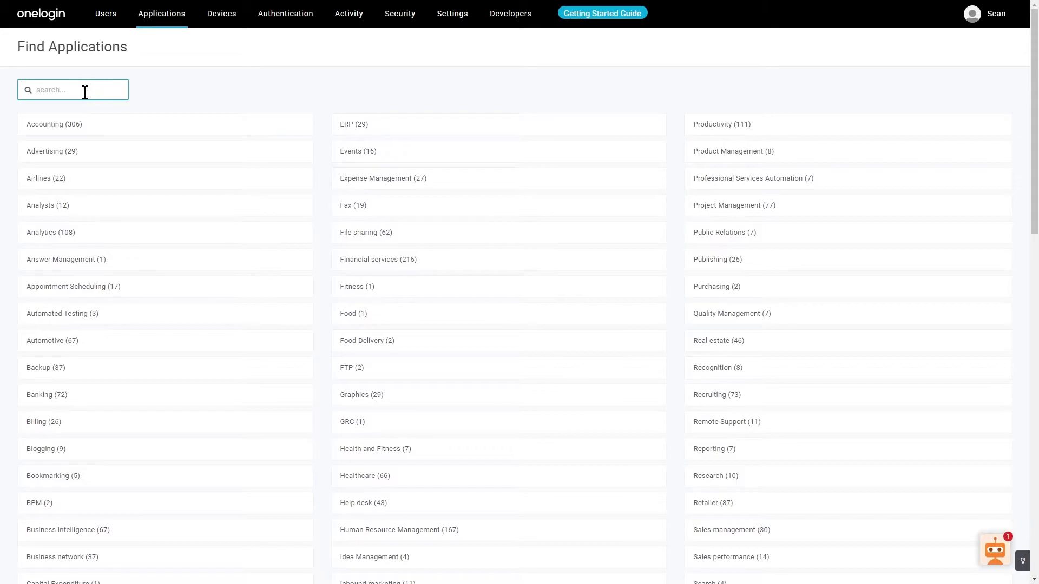
text(openvpn)
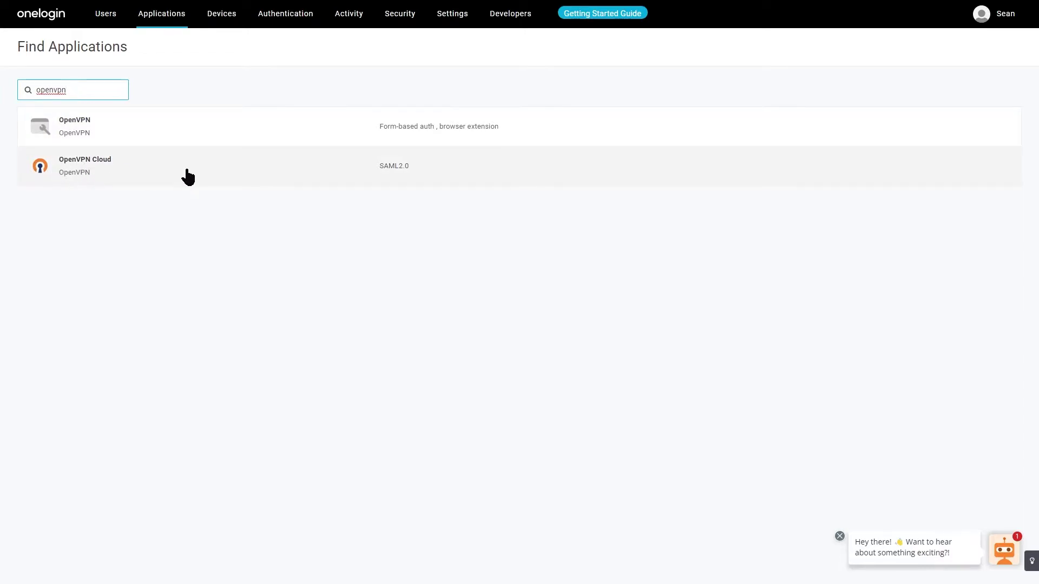
click(87, 161)
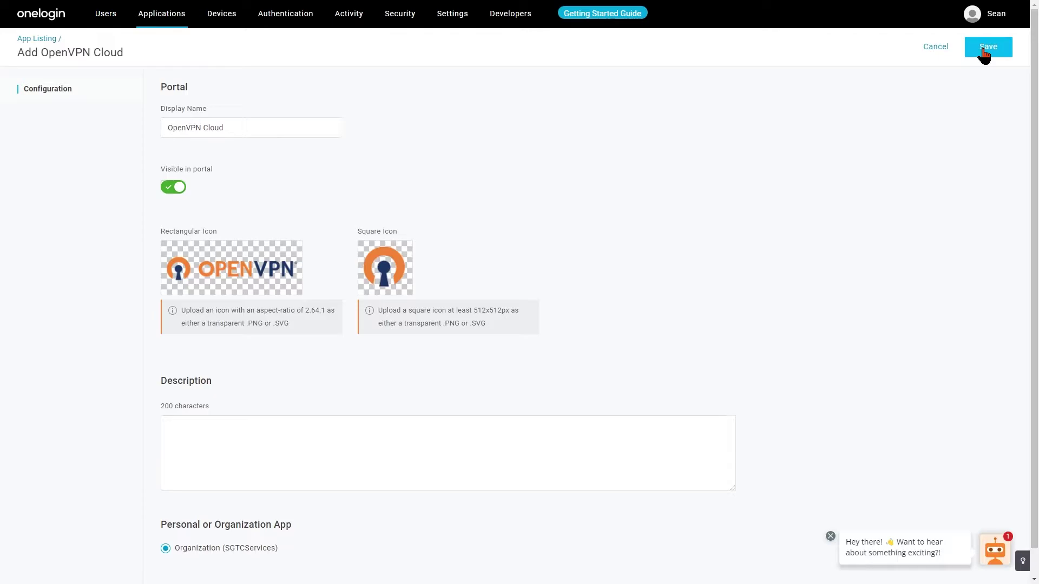
Step: Save the app and paste the Issuer Name openvpnlab22022.openvpn.cloud as its OpenVPN ID
click(983, 54)
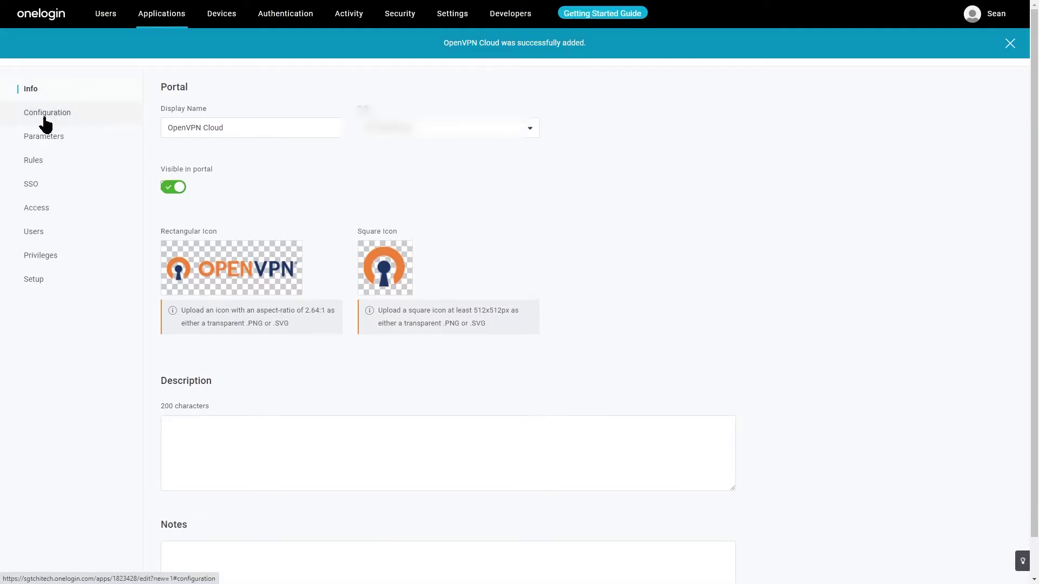
click(45, 116)
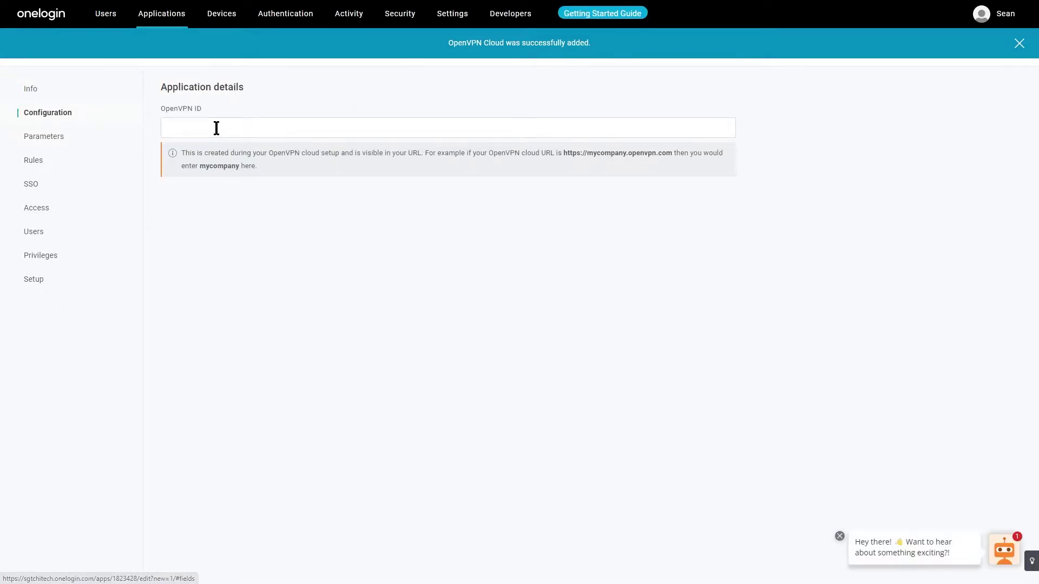
click(175, 127)
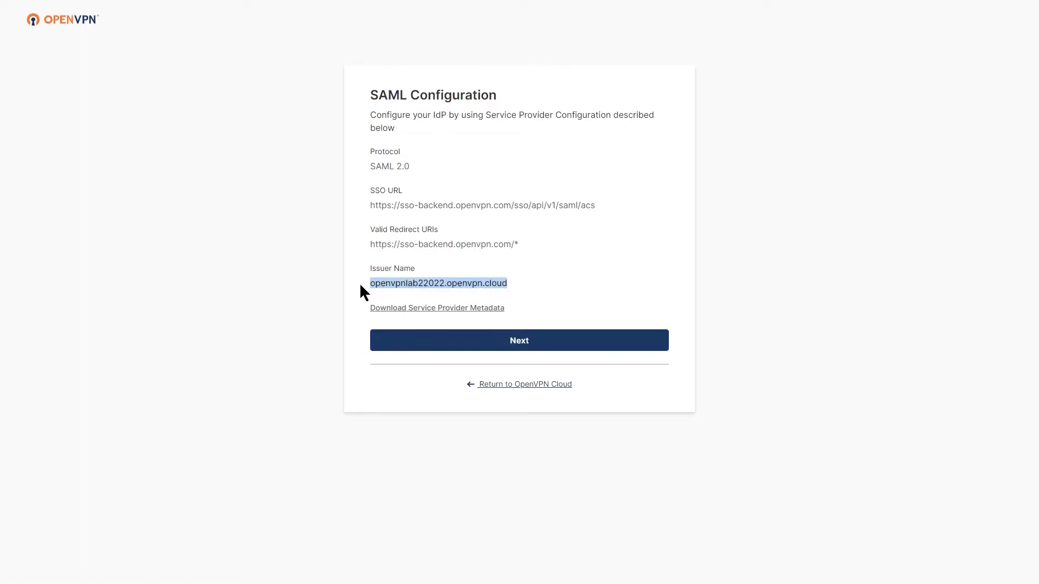
drag(398, 295, 364, 295)
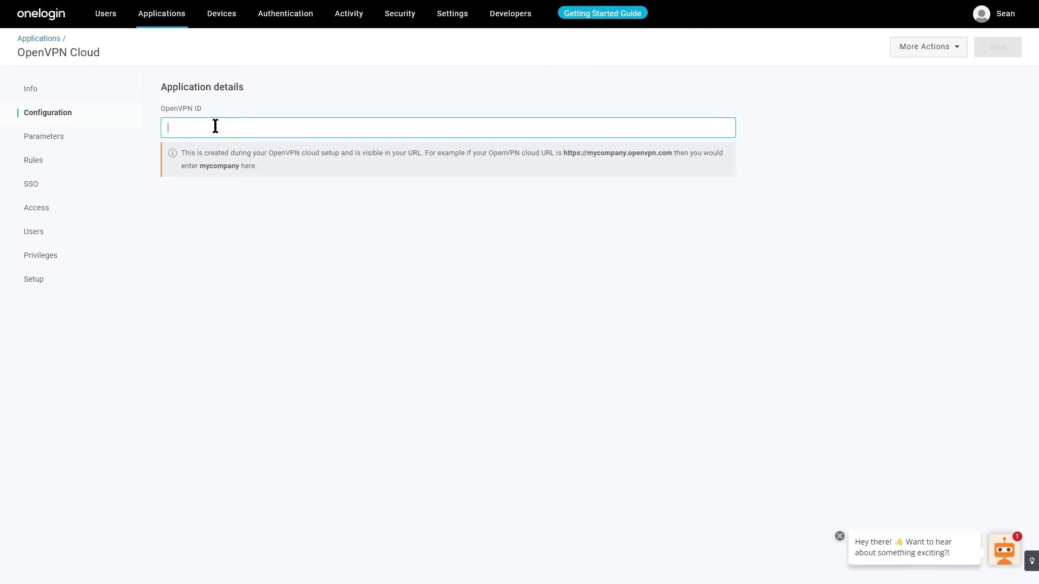
text(openvpnlab22022.openvpn.cloud)
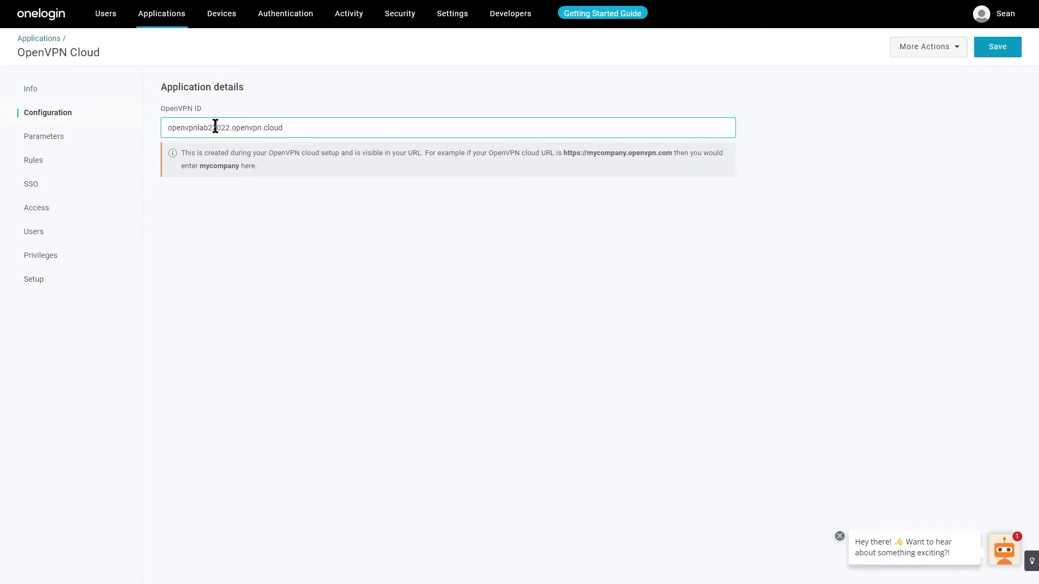
click(987, 53)
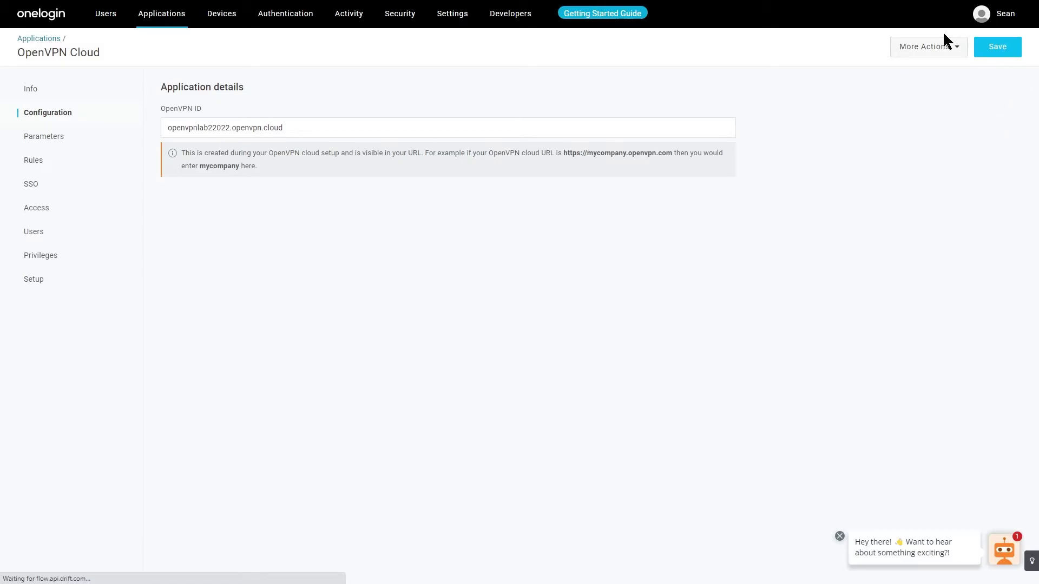
Step: Save the app configuration and copy the SAML 2.0 Endpoint URL from the SSO page
click(998, 48)
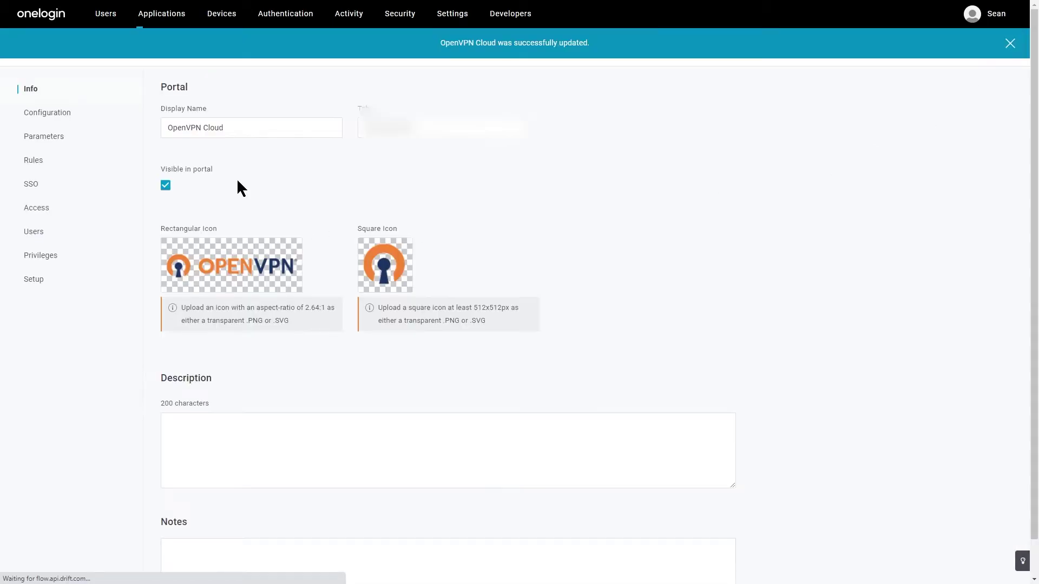
click(30, 186)
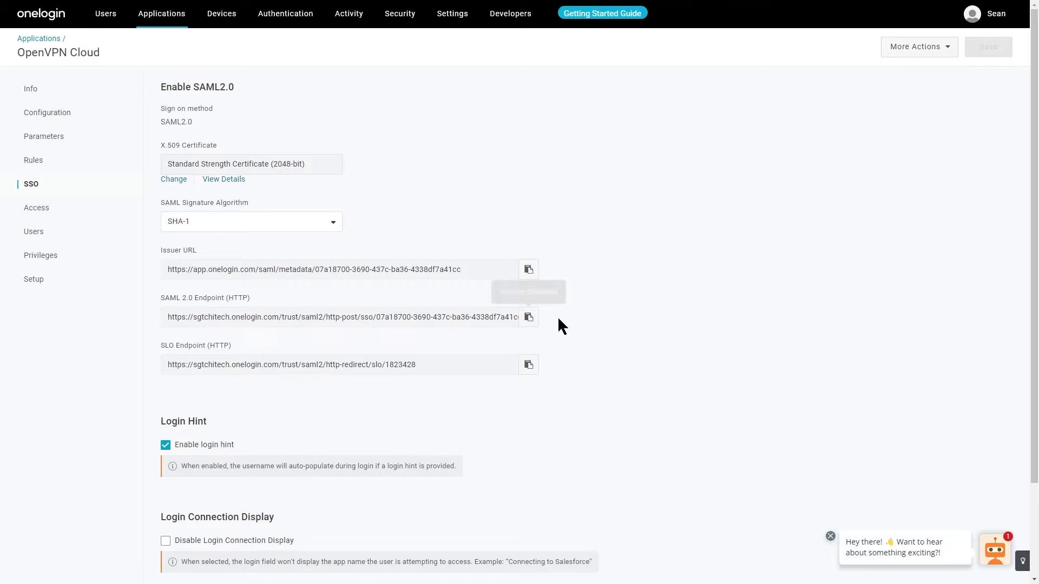
click(529, 318)
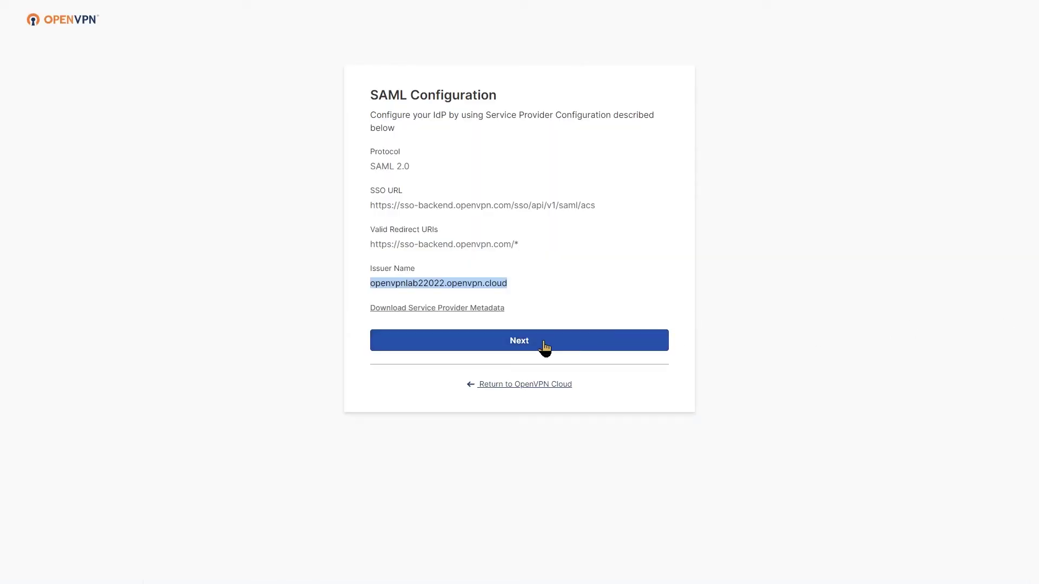
Step: Name the IdP MySAMLOneLogin, paste the OneLogin metadata URL, and finish the SAML setup
click(544, 342)
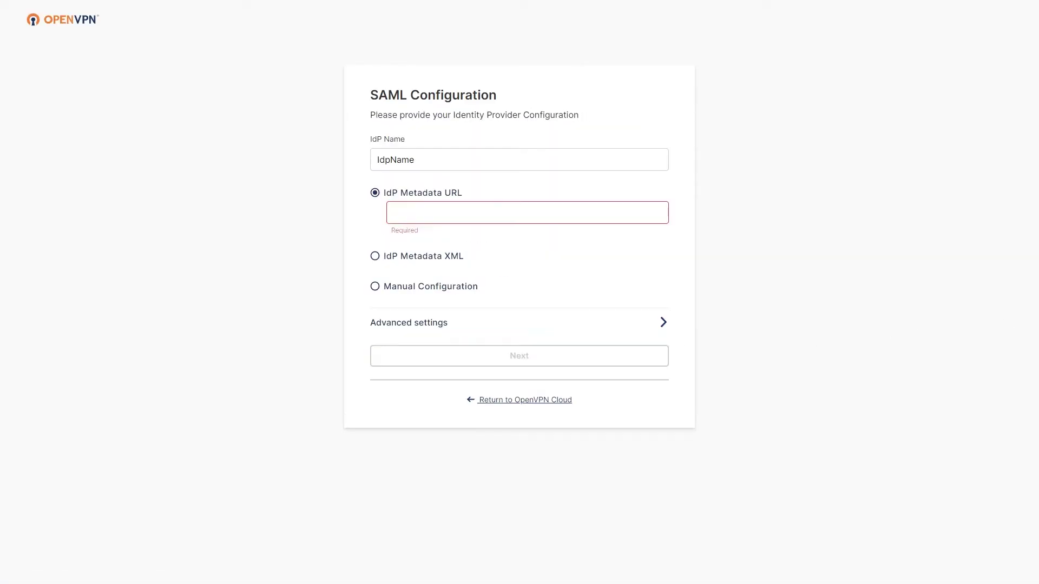
double_click(387, 159)
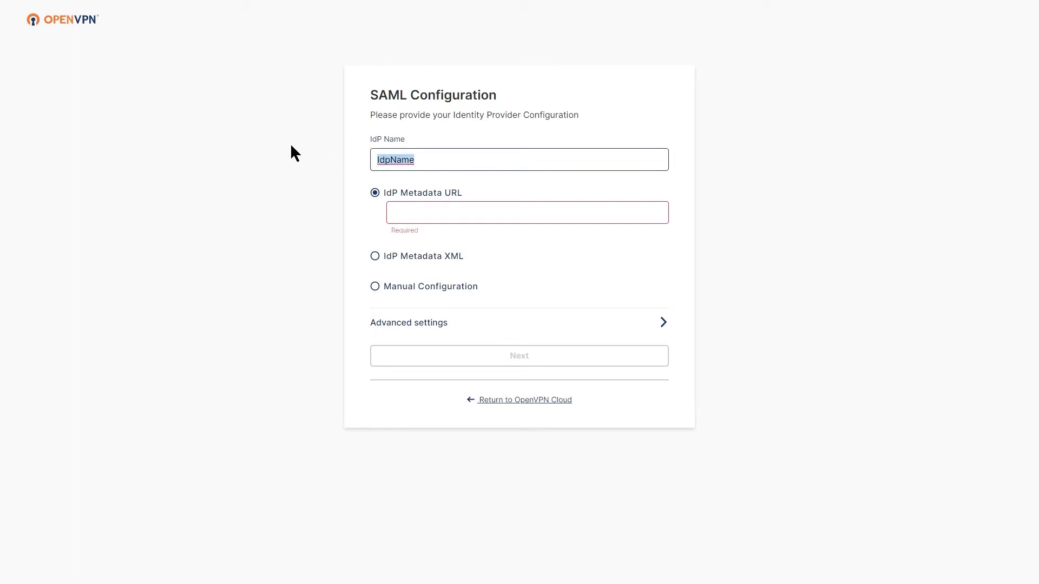
text(MySAMLOneLogin)
click(400, 216)
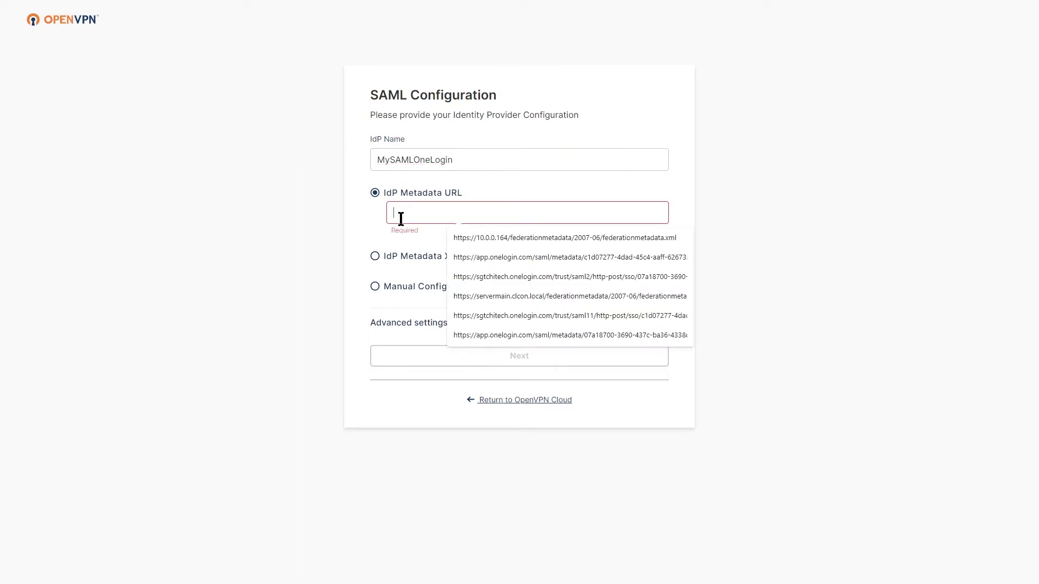
key(ctrl+v)
click(518, 348)
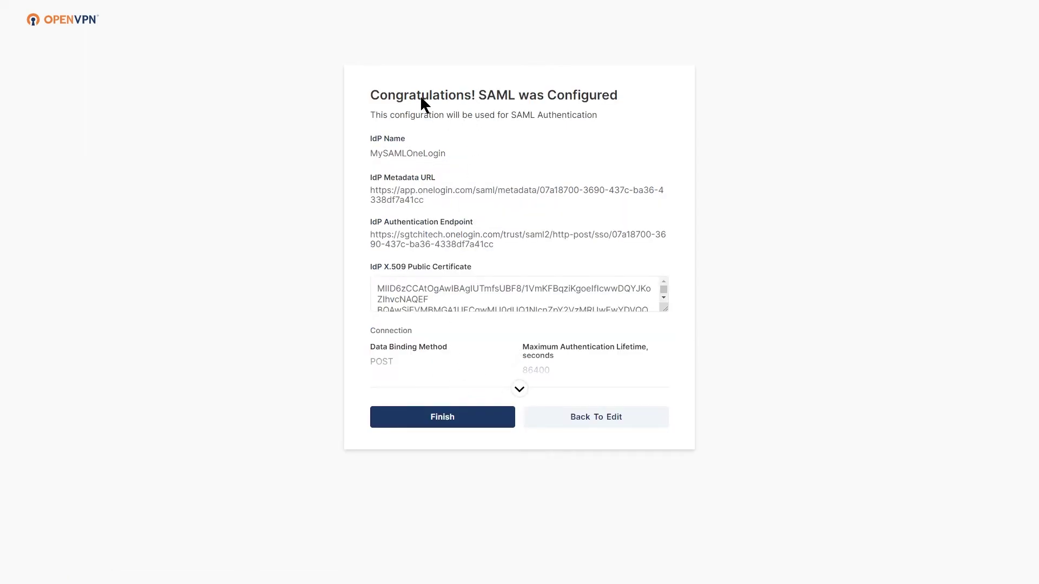
click(440, 417)
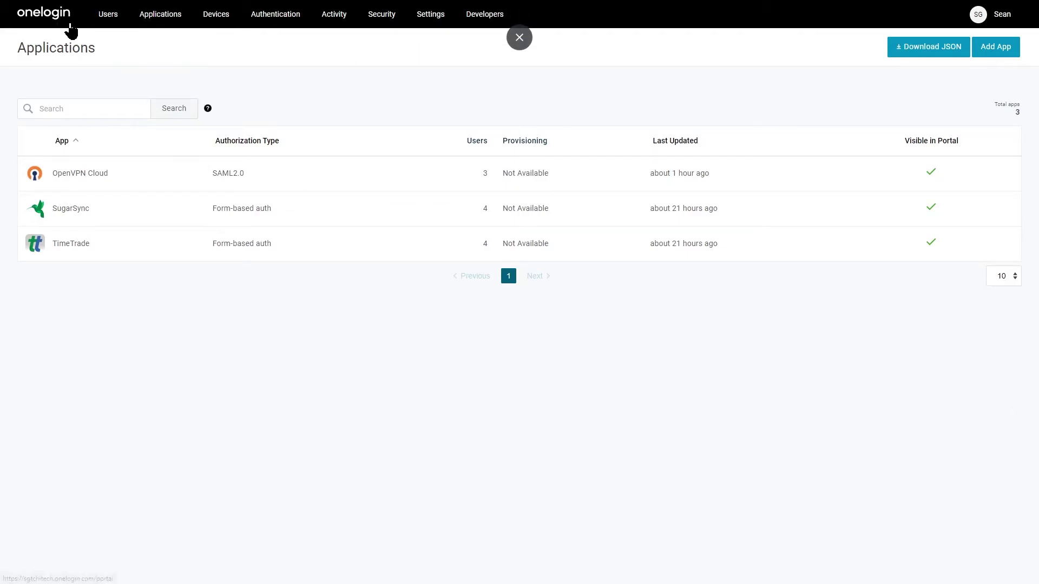
Step: Open the test user's record in OneLogin Users and view its assigned Applications
mouse_move(101, 27)
click(114, 43)
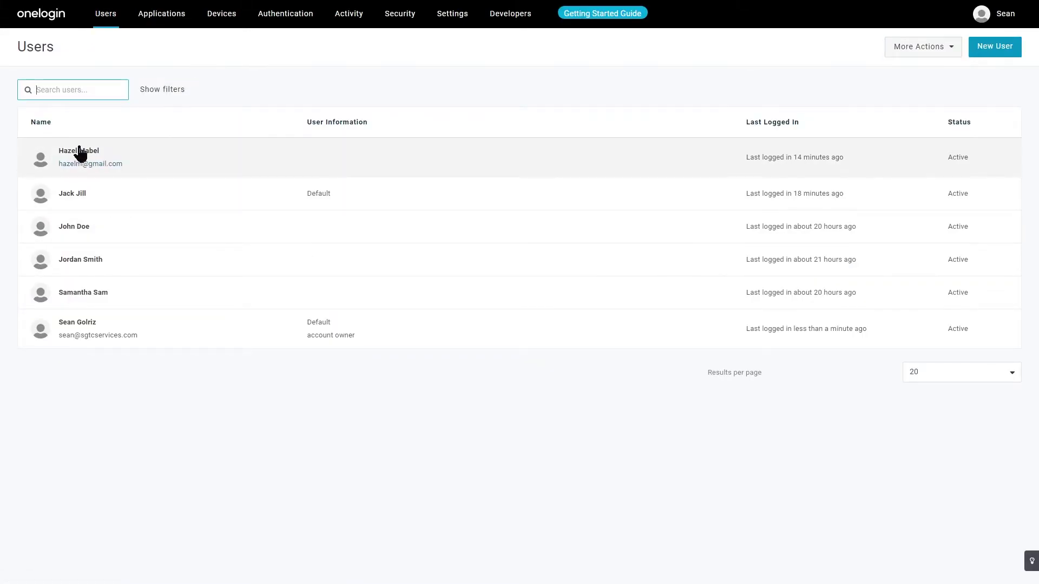
click(96, 163)
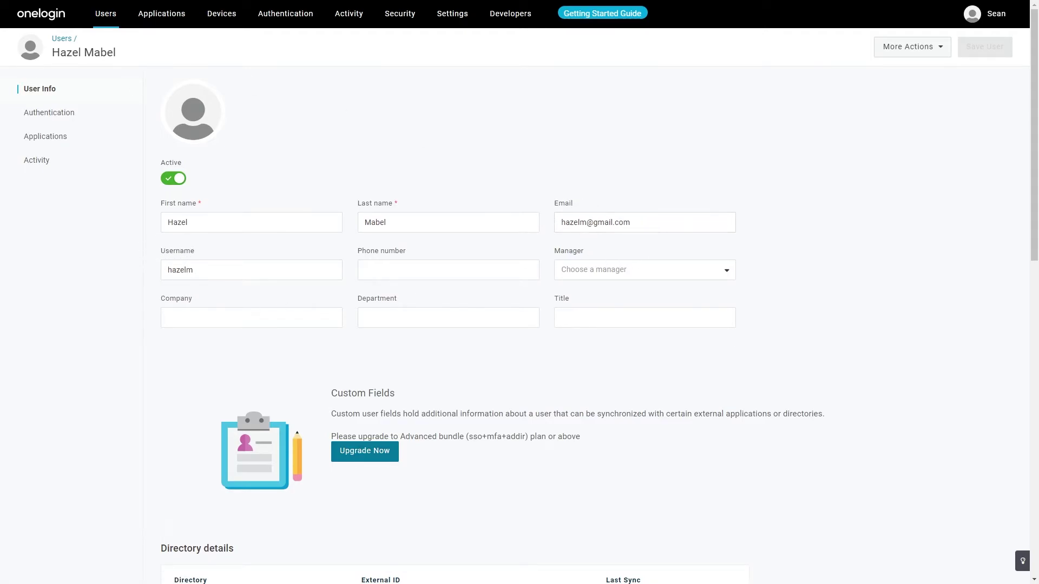
click(43, 140)
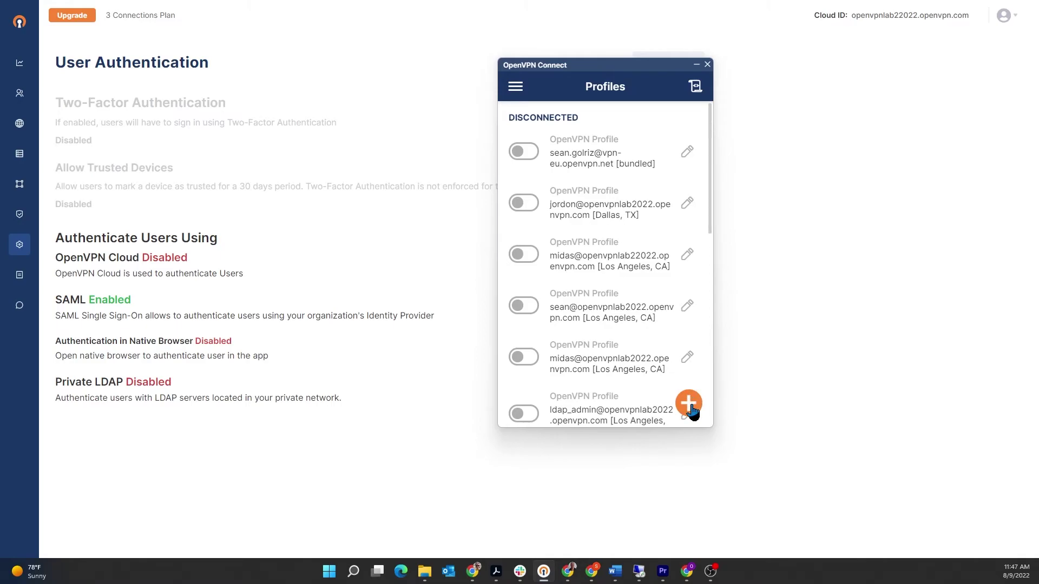
click(688, 403)
click(603, 156)
key(ctrl+v)
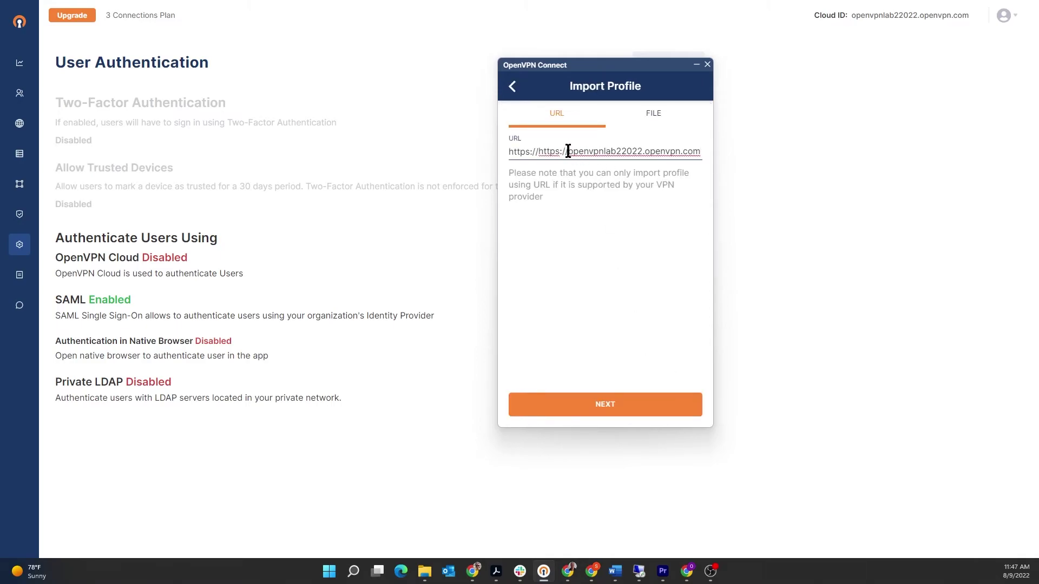
drag(567, 152, 538, 151)
key(BackSpace)
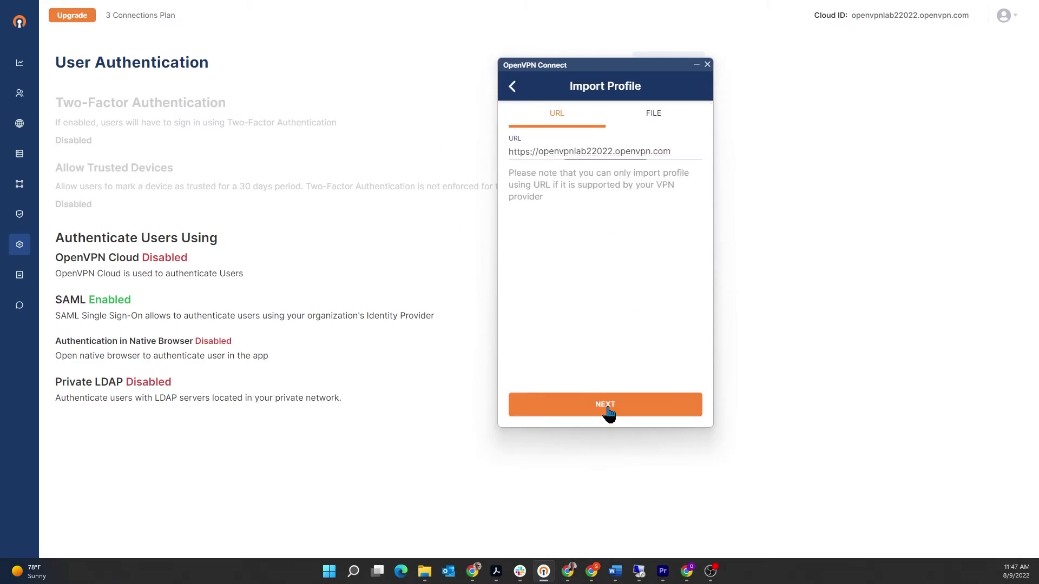
click(608, 407)
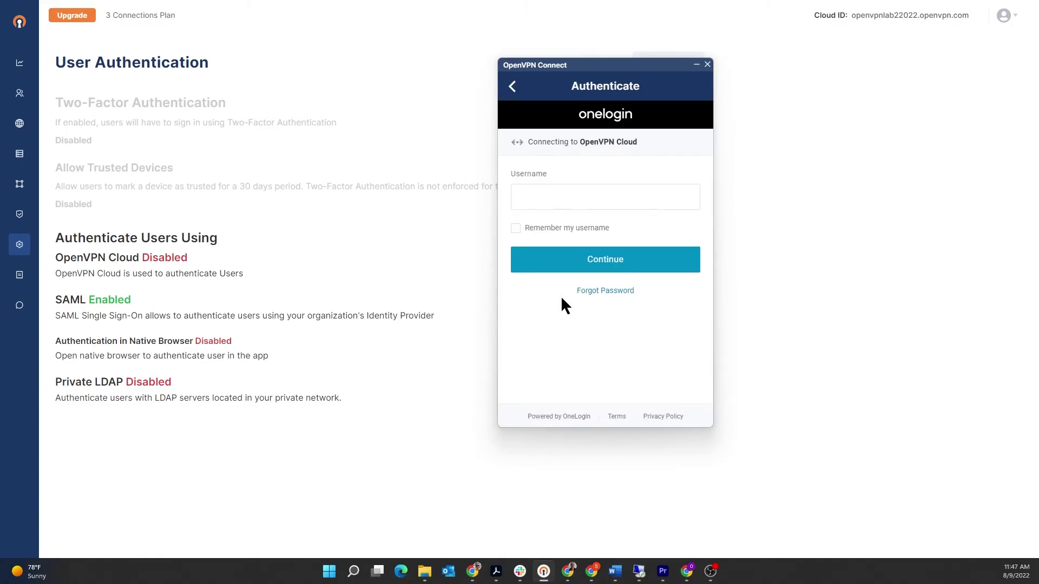
Step: Sign in through OneLogin with the test user's username and password, then connect via Chicago, IL
click(585, 196)
text(ha)
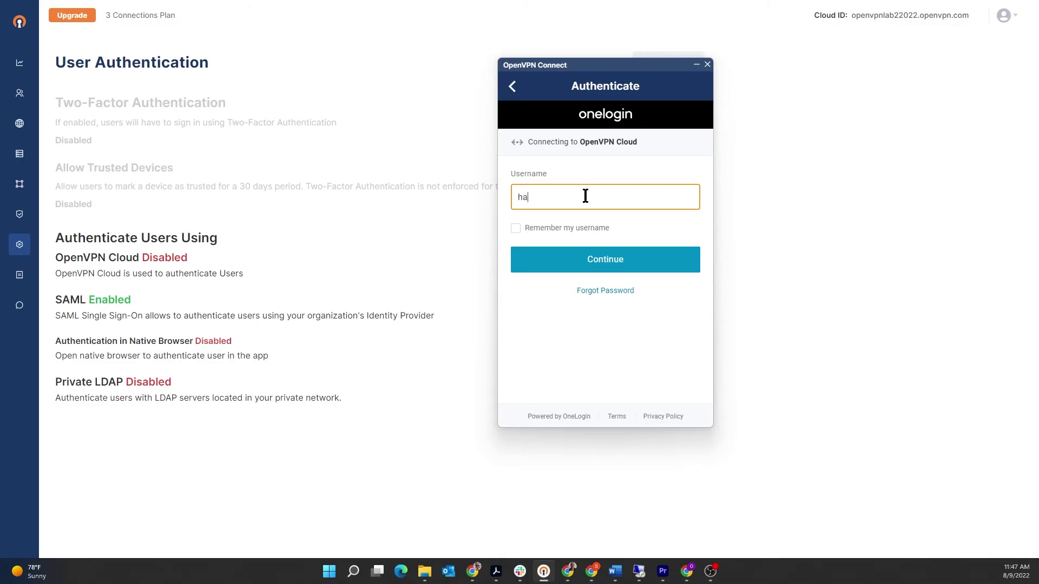
text(zelm)
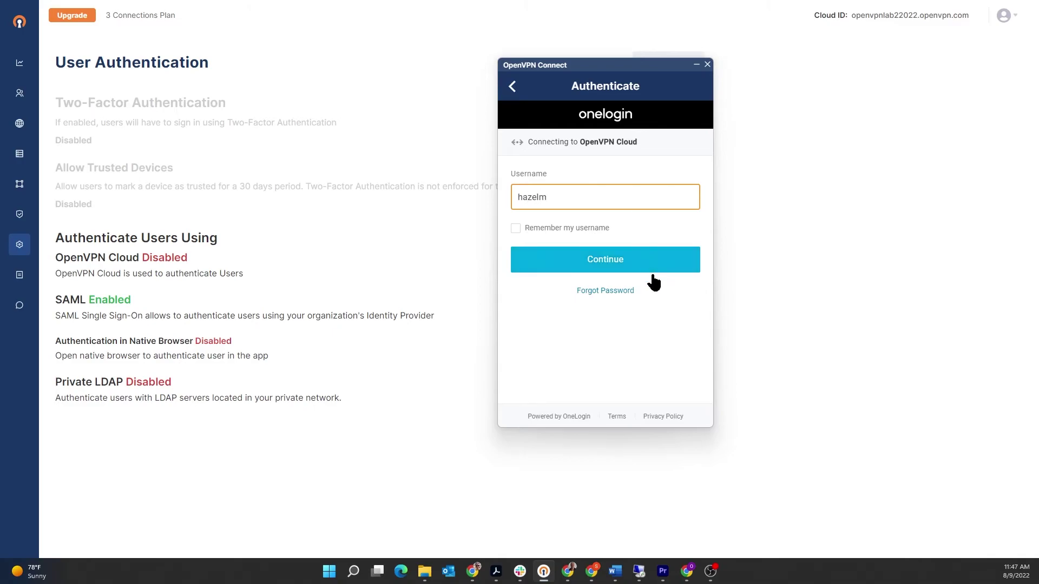
click(618, 266)
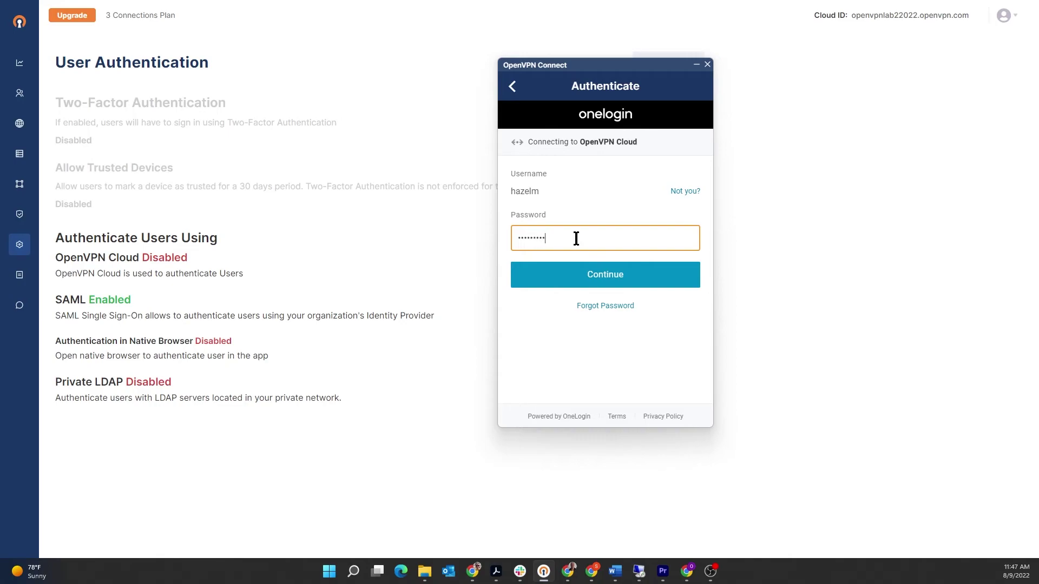
click(593, 271)
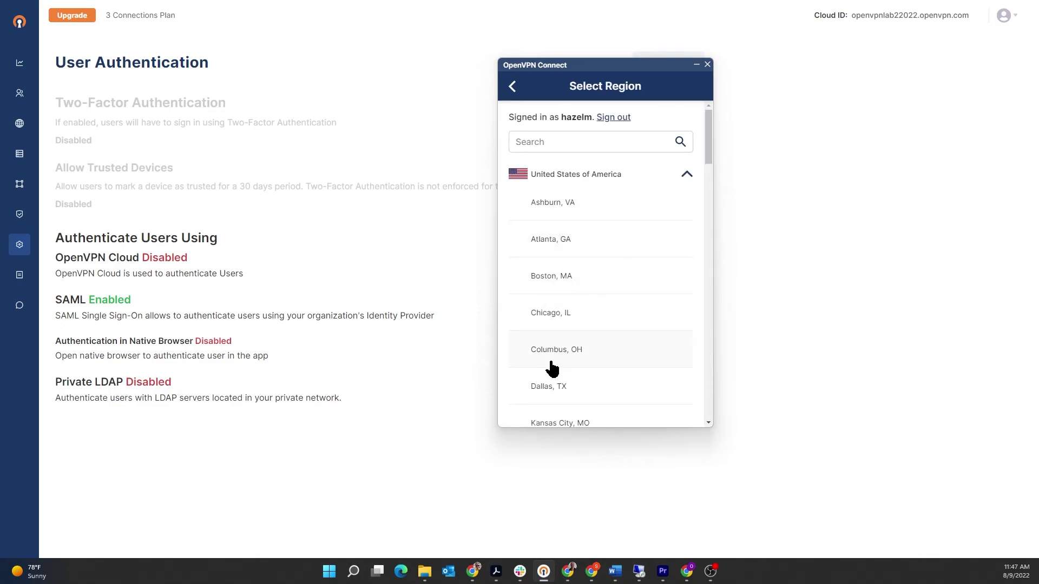
click(557, 314)
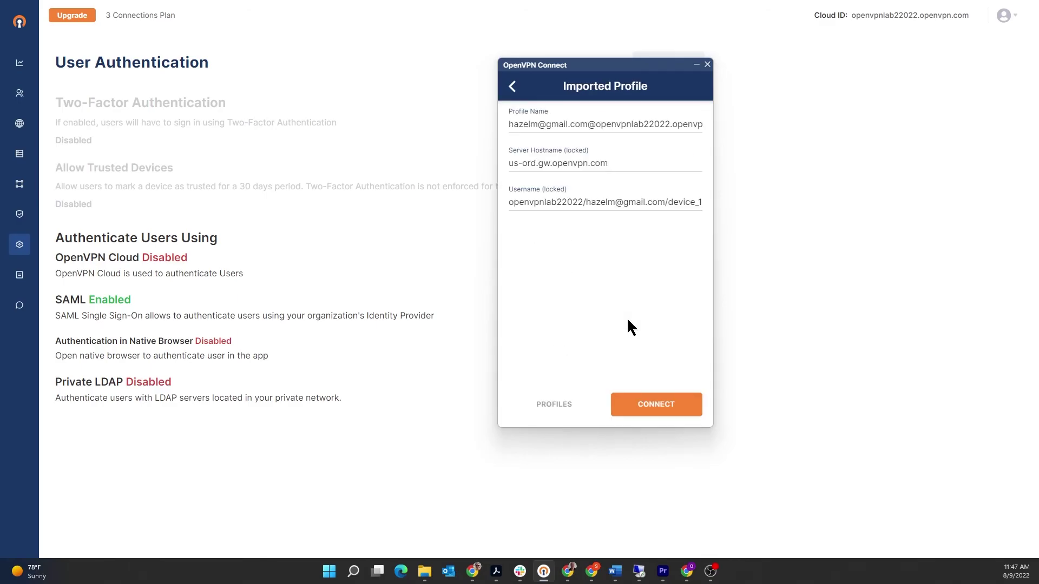
click(666, 414)
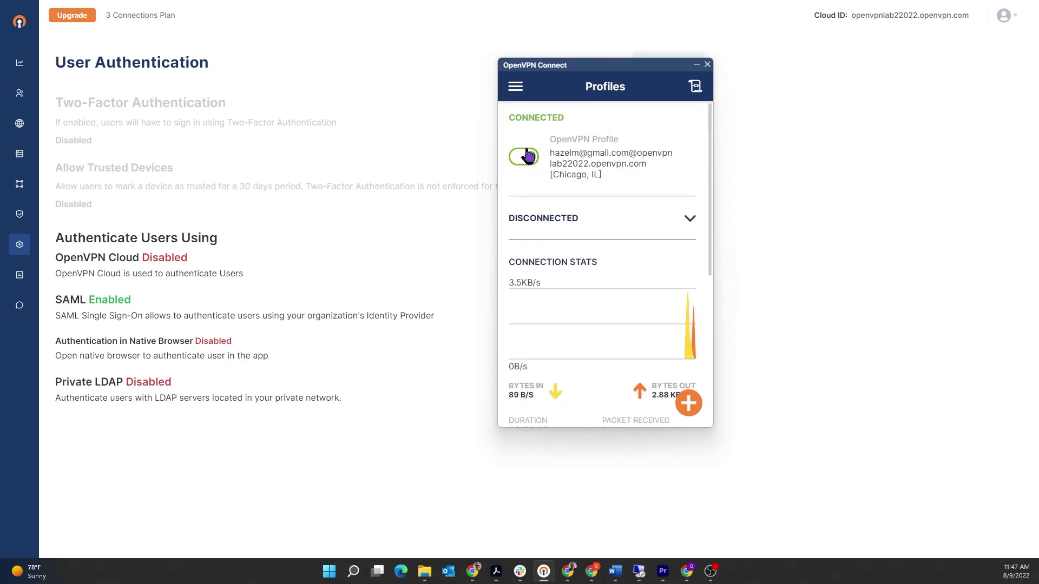
Step: Move the VPN client window aside and open the OpenVPN Cloud Users list
drag(563, 65, 744, 88)
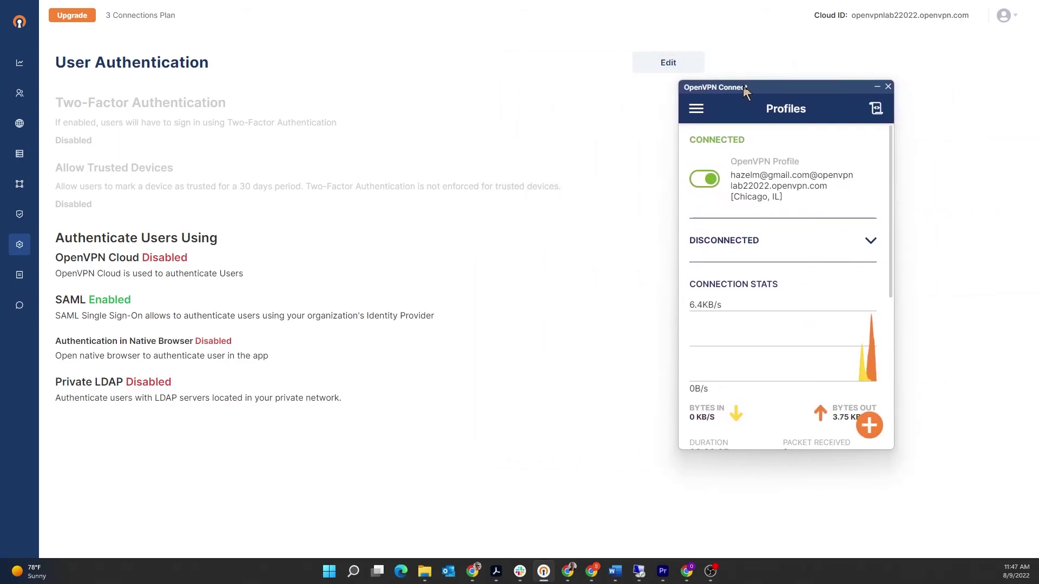
mouse_move(18, 93)
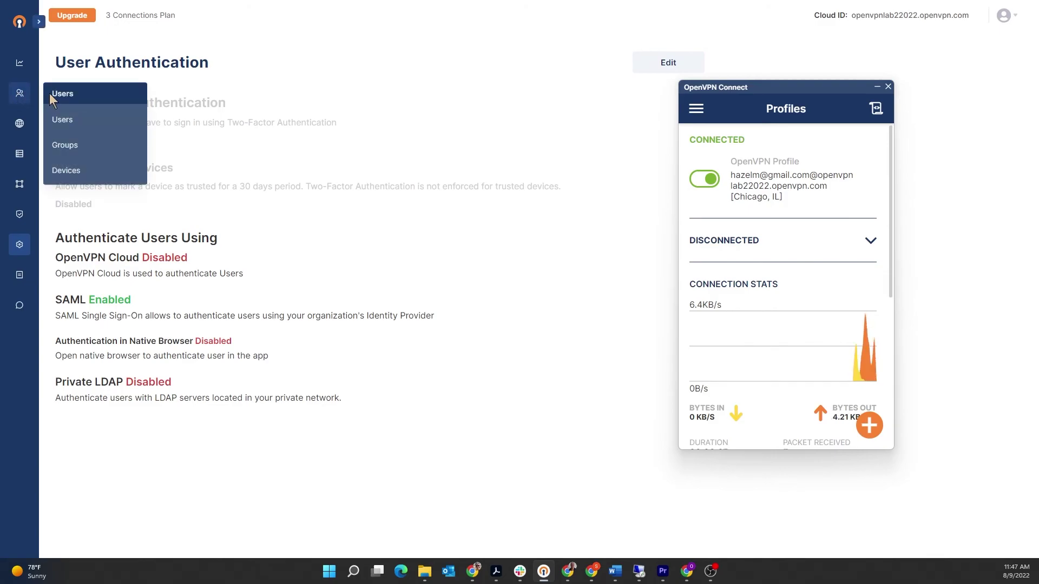
click(66, 126)
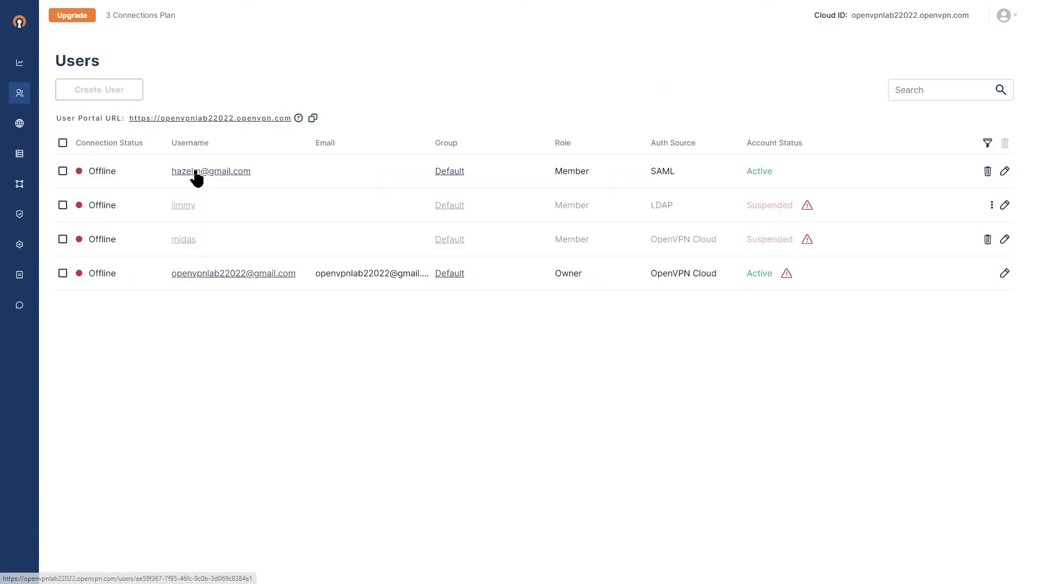